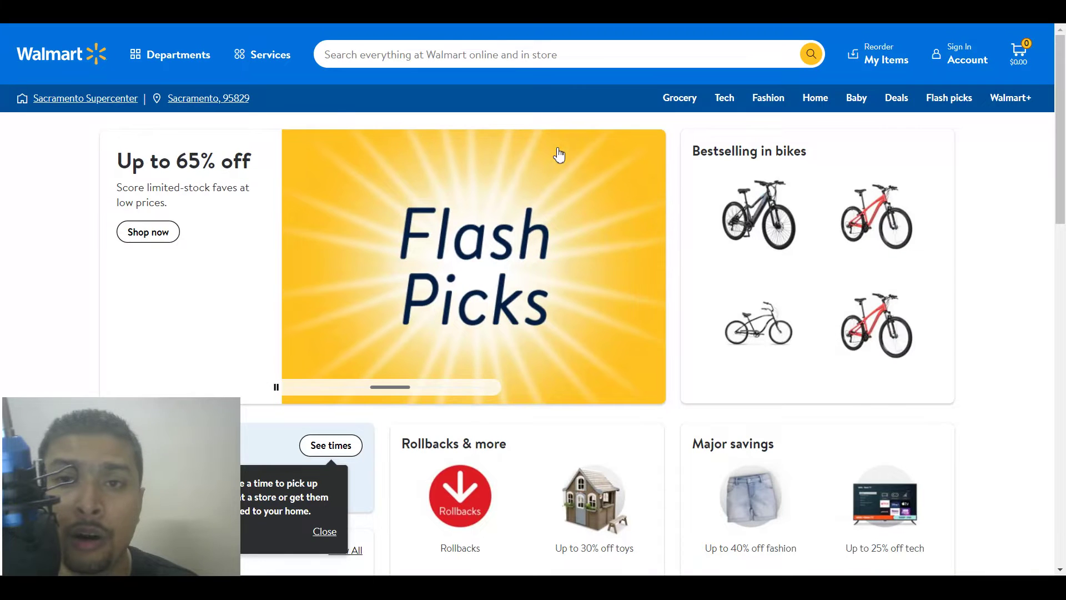
- Choose Create an account from the Account menu in the Walmart header
scroll(577, 156, "down", 3)
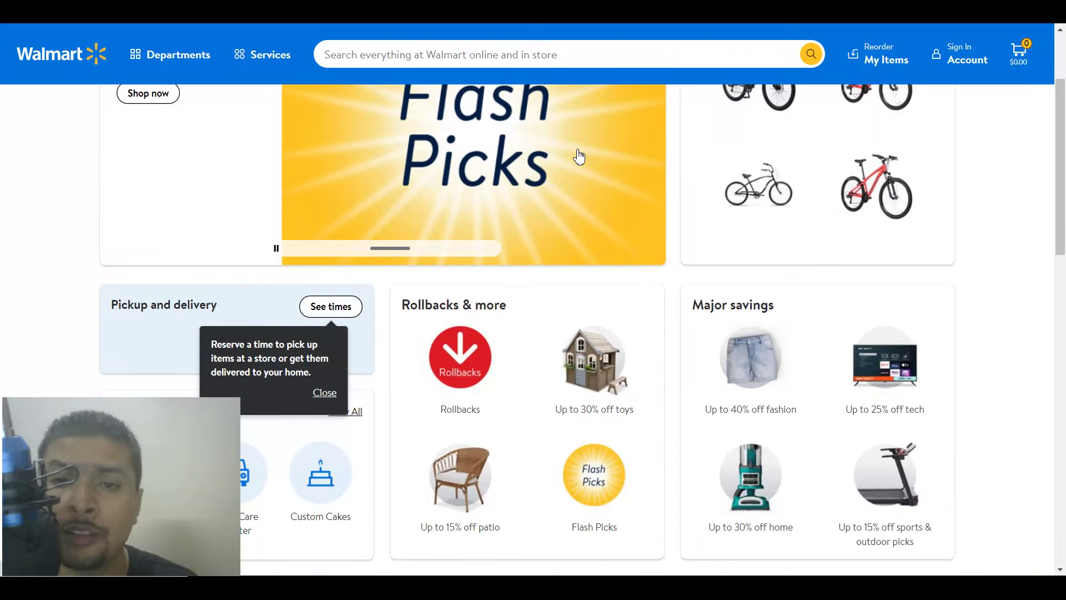
scroll(64, 185, "down", 12)
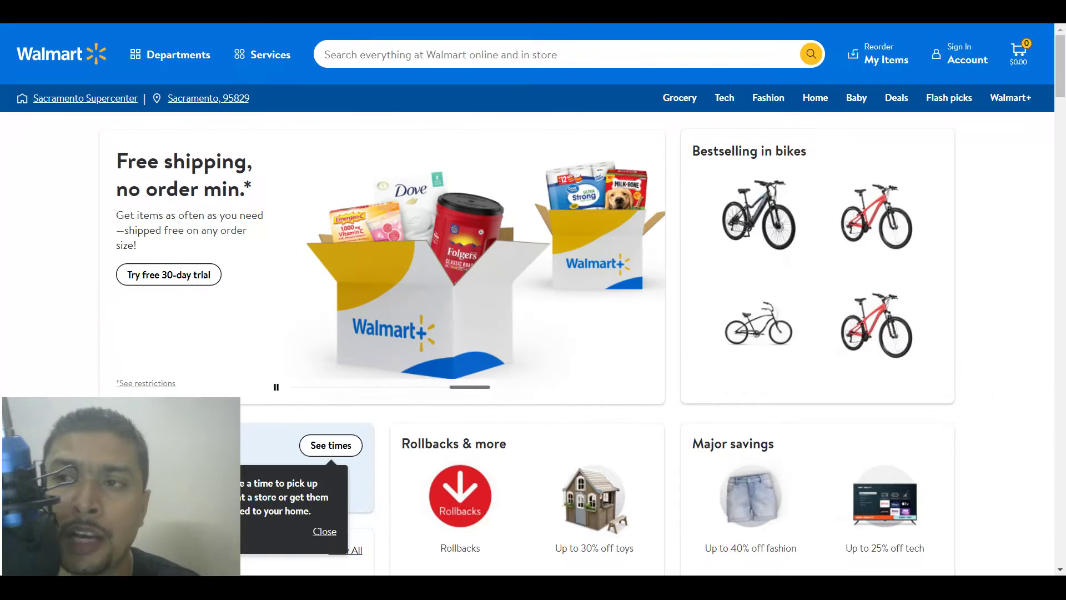
left_click(982, 59)
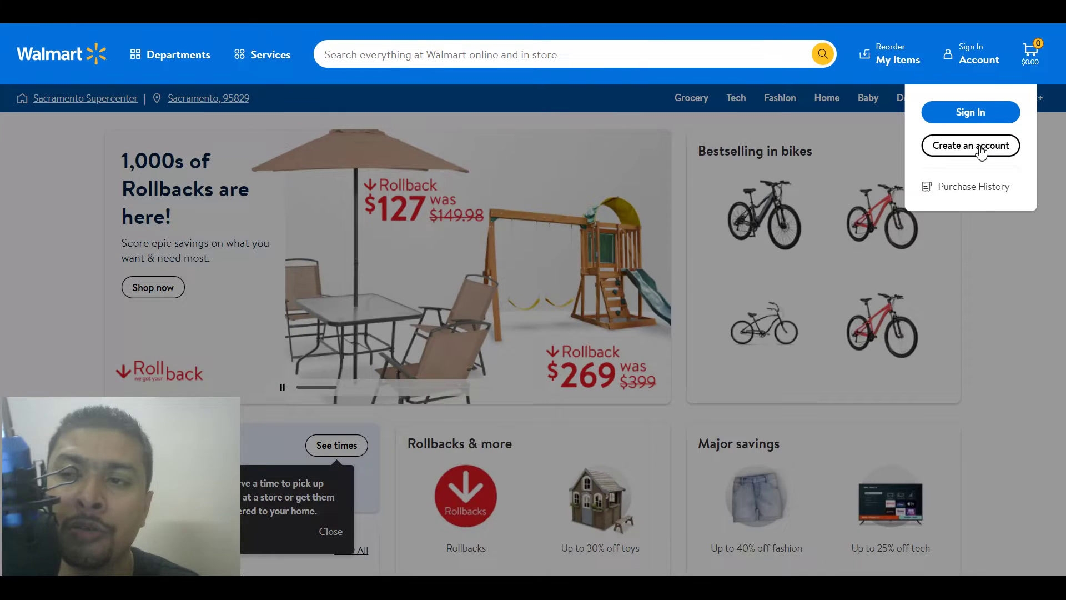
left_click(981, 148)
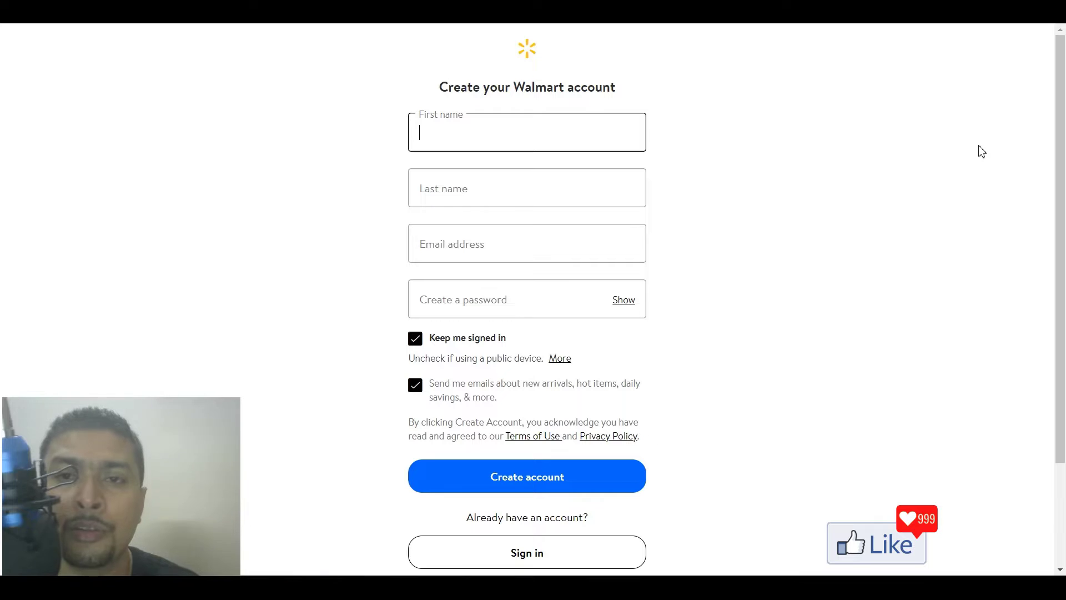
- Fill in first name and last name from saved suggestions, and paste the e-mail address
left_click(438, 133)
left_click(432, 163)
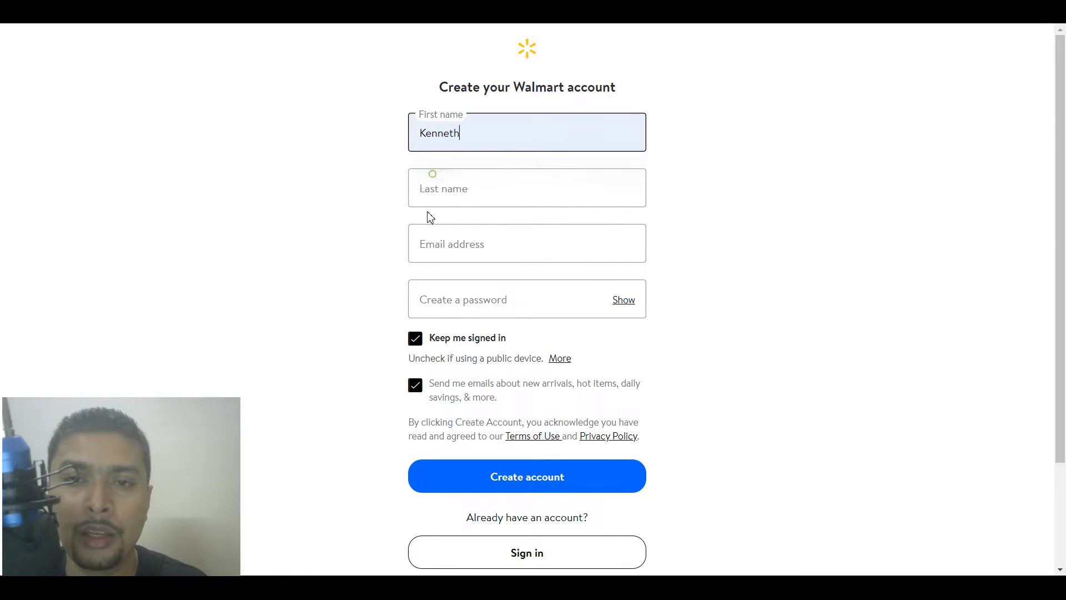
left_click(442, 190)
left_click(438, 225)
left_click(442, 249)
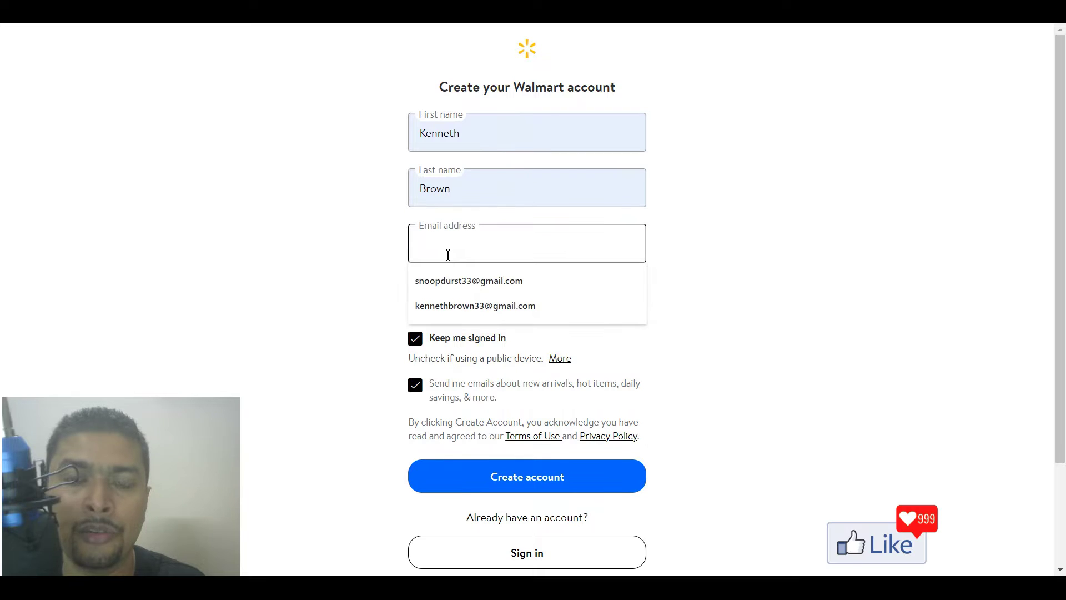
key("ctrl+v")
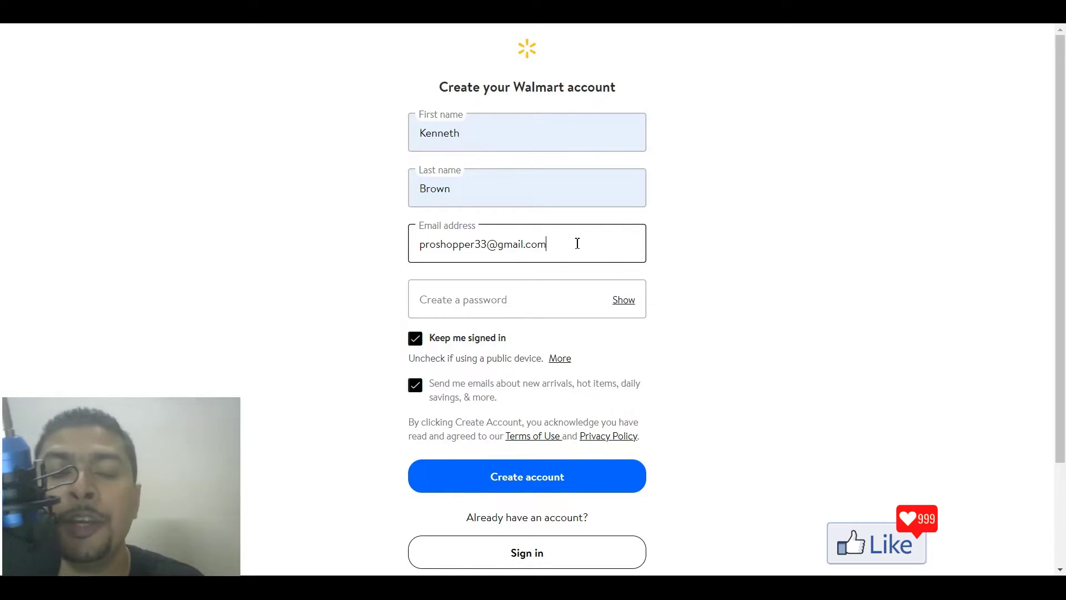
- Enter a password meeting the requirements and submit the sign-up form
left_click(477, 304)
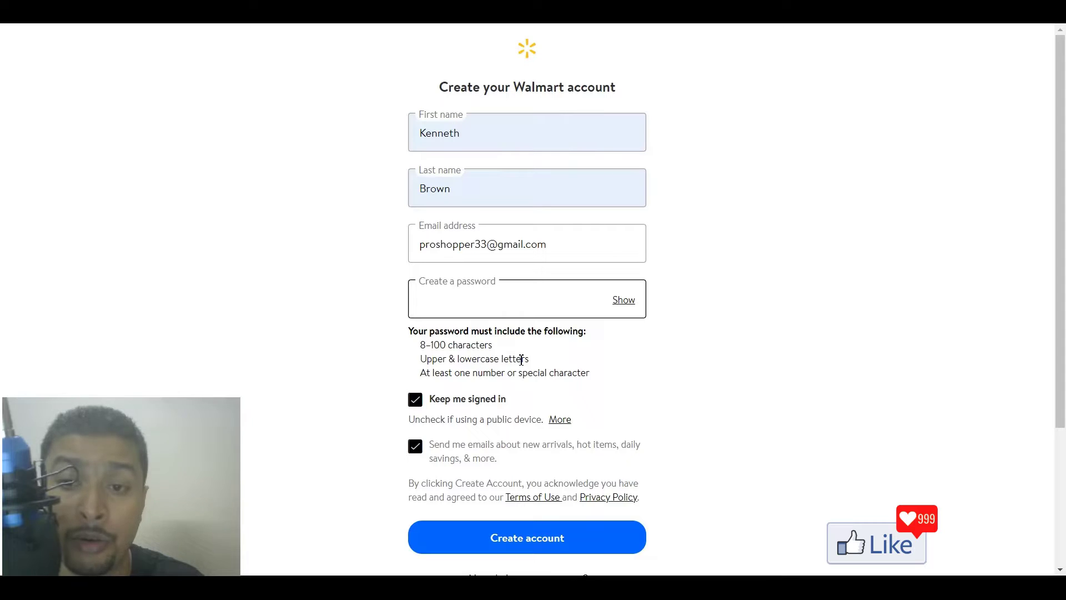
type("•")
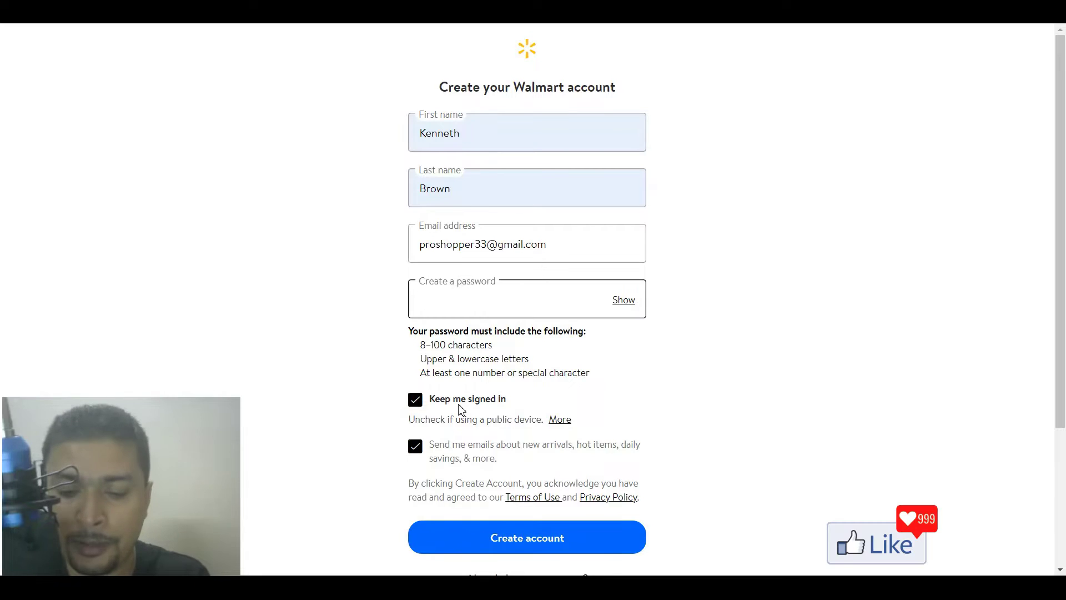
type("••••••••••••••")
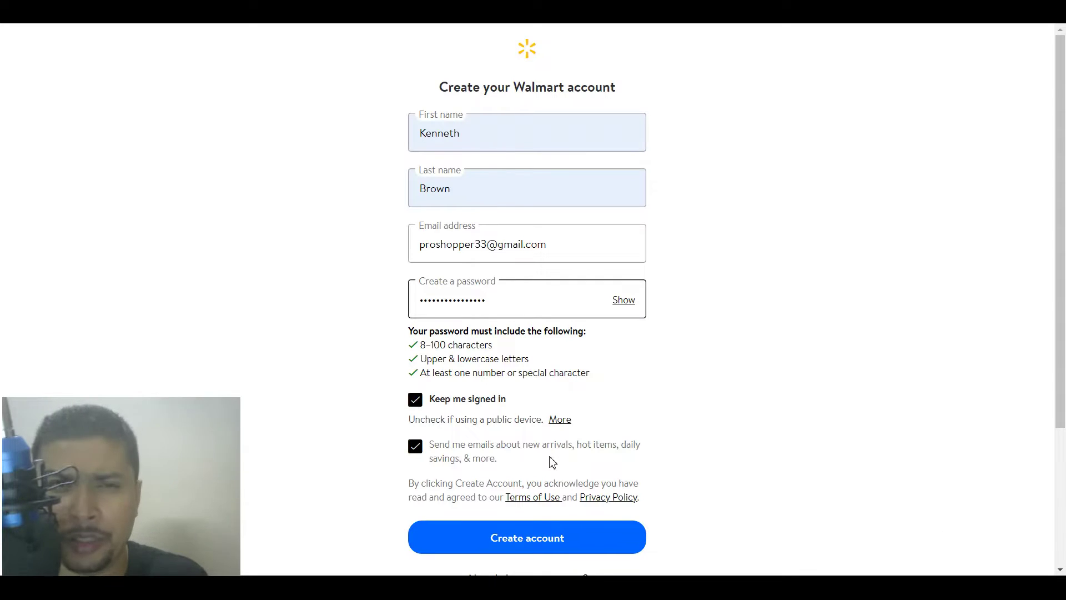
left_click(525, 539)
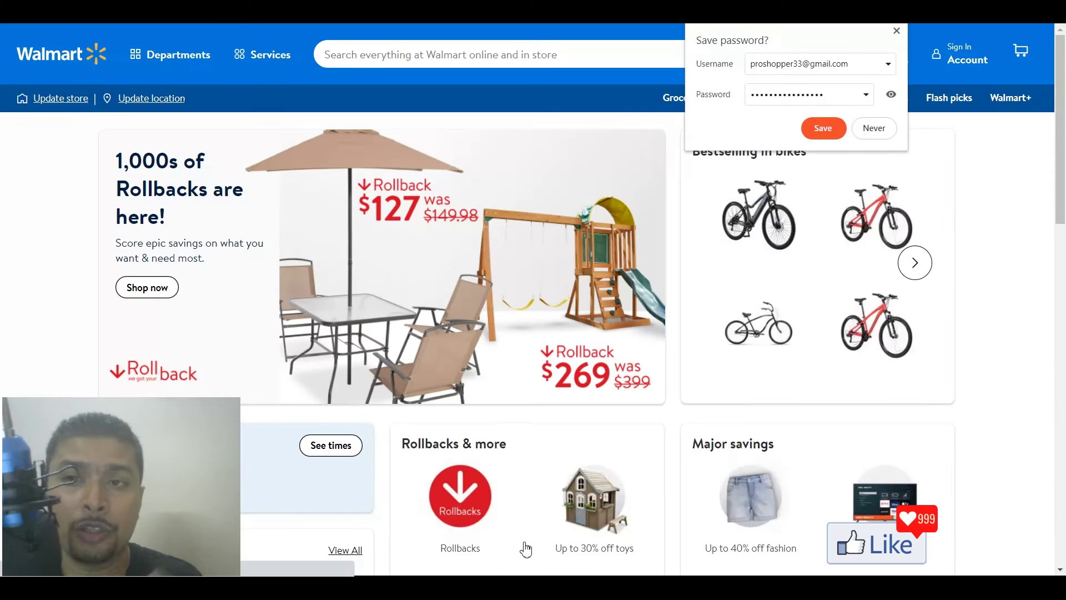
- Choose Never on the browser's save-password prompt
left_click(873, 128)
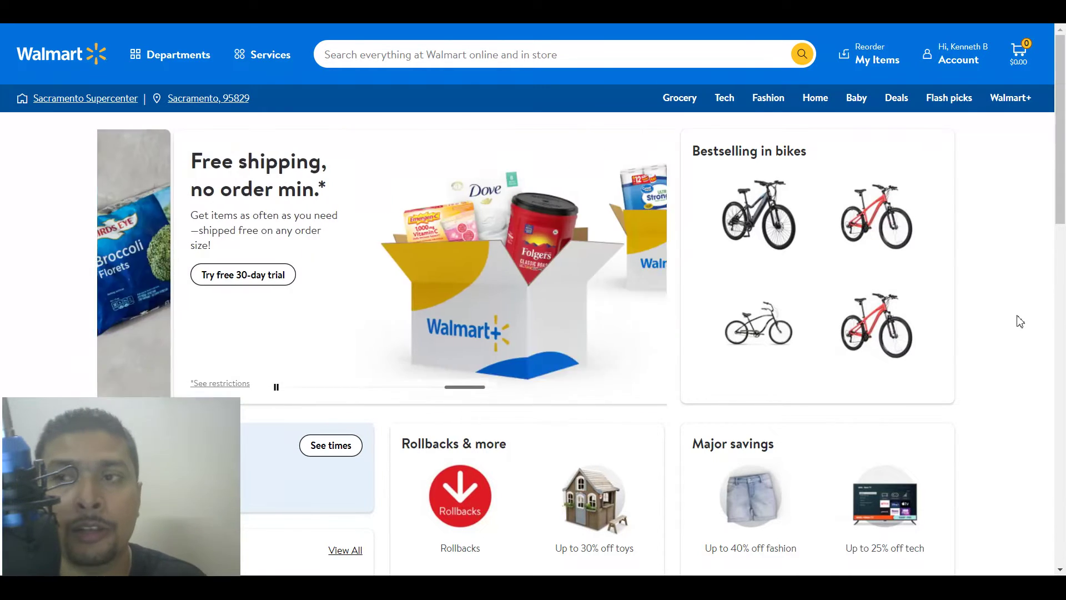
- Go to the account overview and open Personal info from the left sidebar
left_click(978, 55)
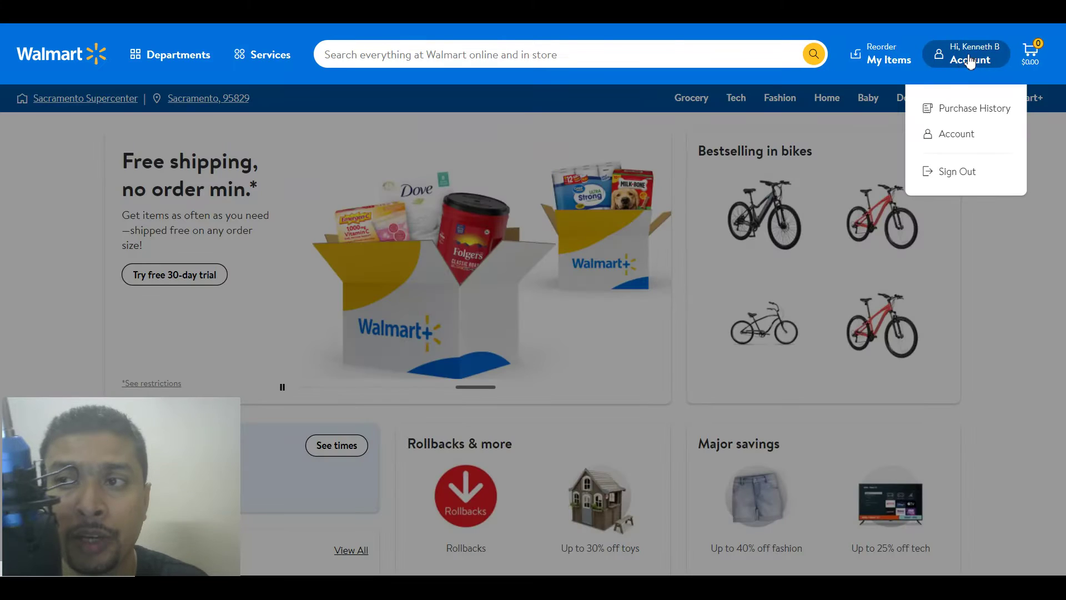
left_click(965, 136)
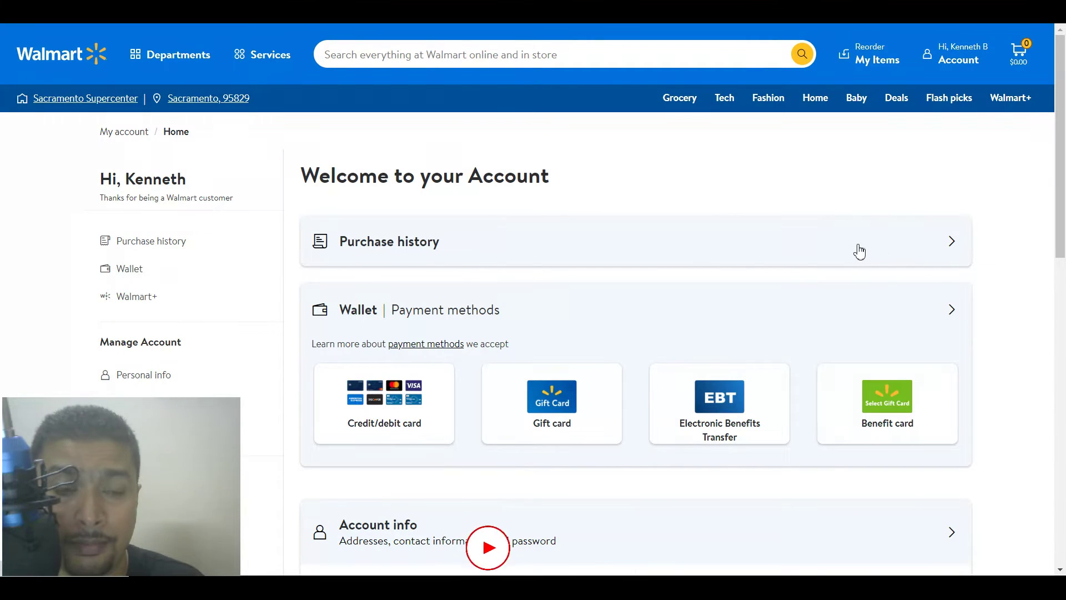
scroll(208, 240, "down", 3)
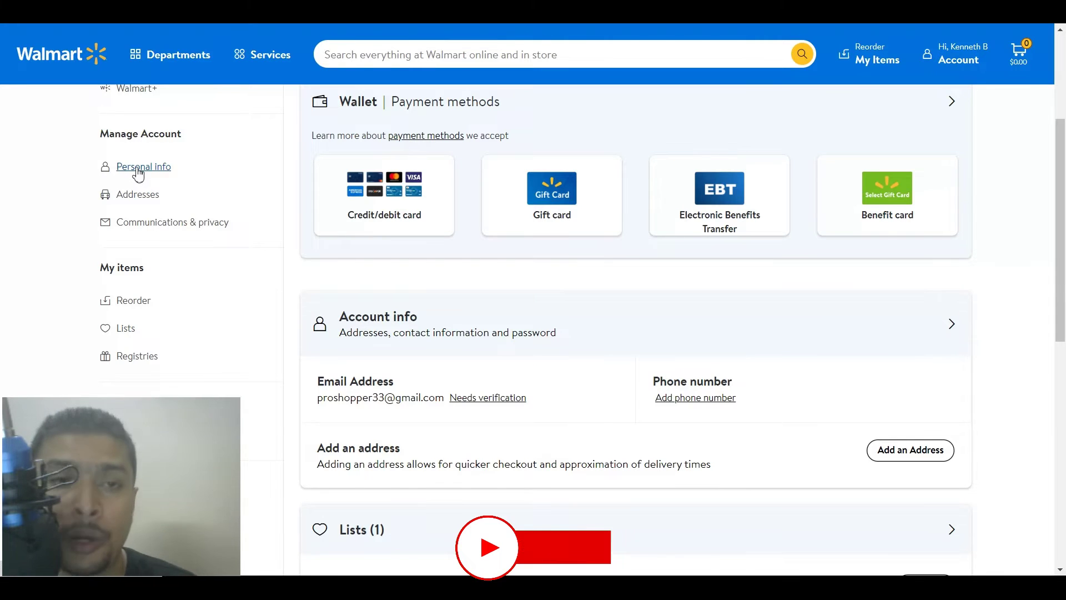
left_click(138, 167)
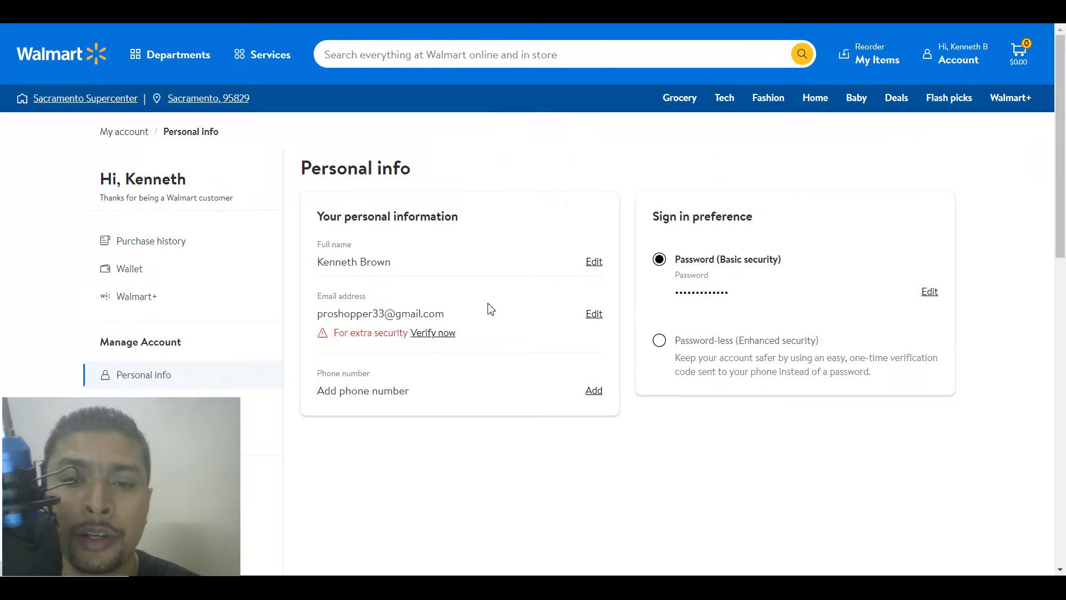
- Start e-mail verification on Personal info, then open Gmail from the Google apps grid
left_click(435, 334)
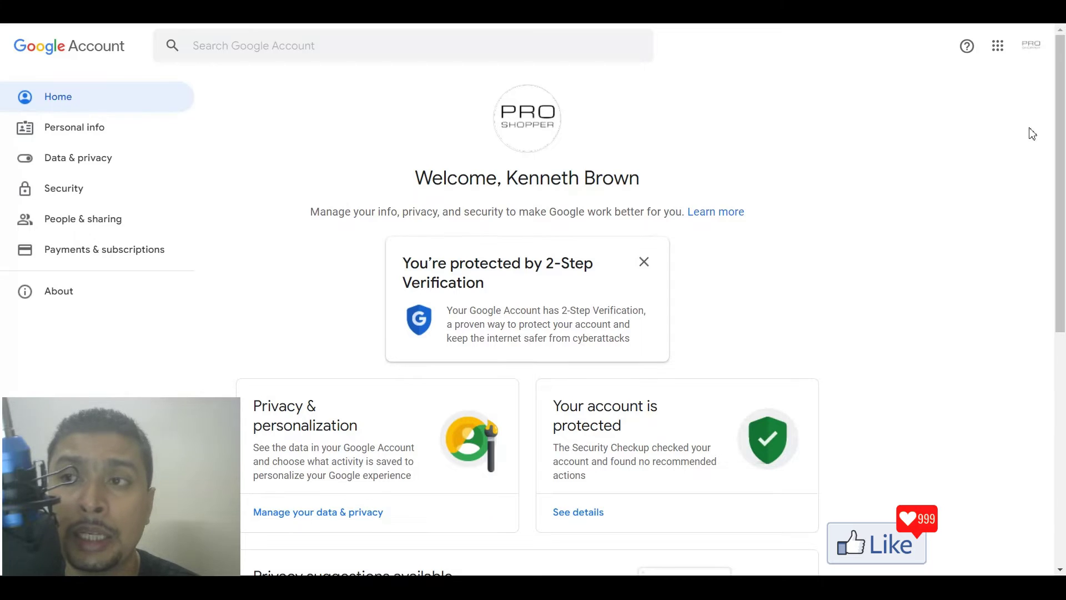
left_click(996, 52)
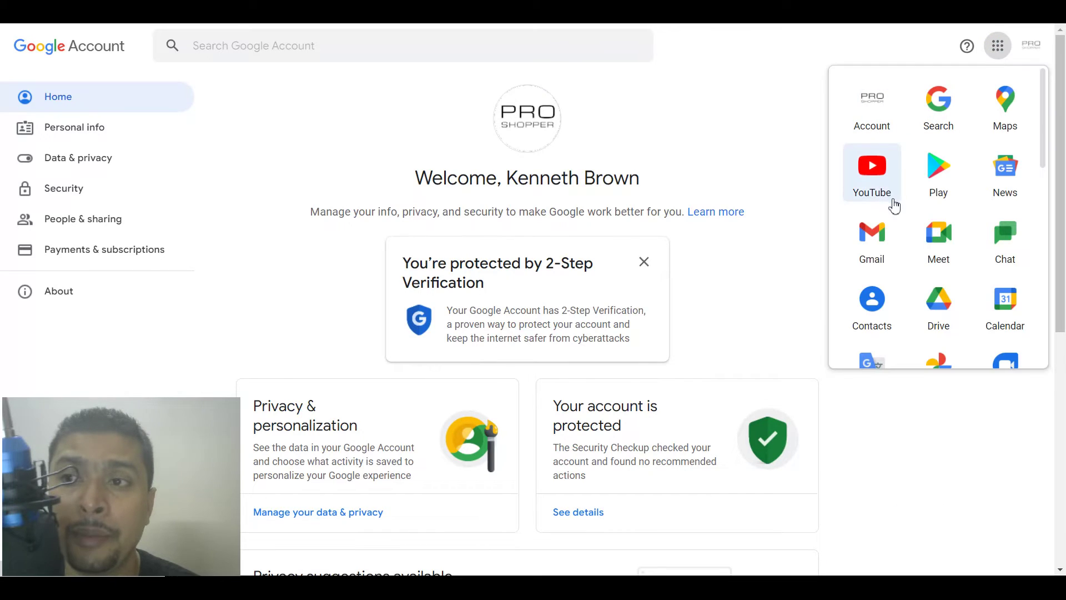
left_click(870, 242)
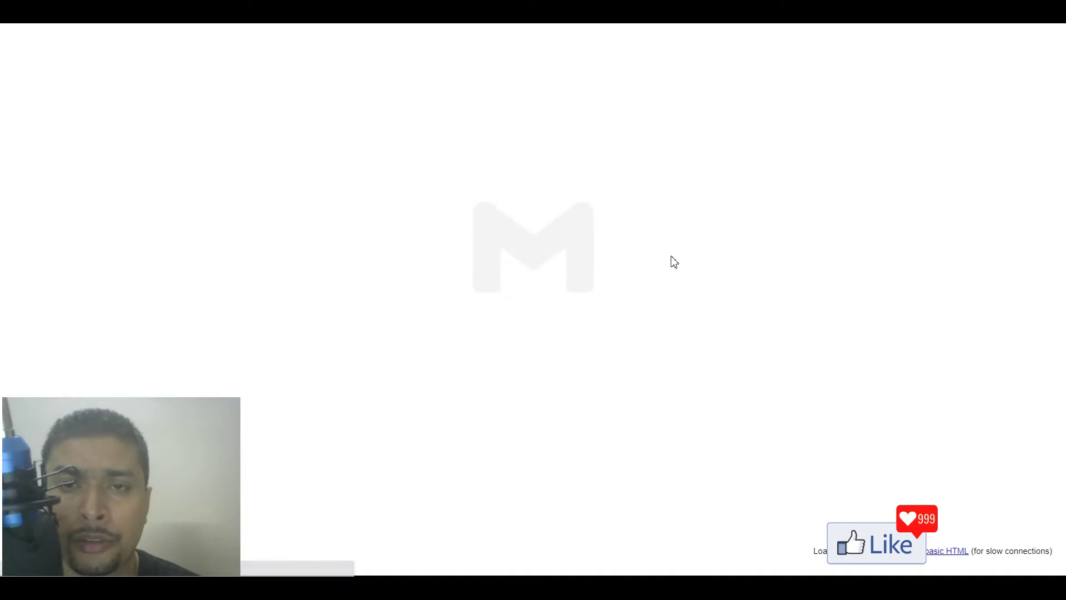
- Copy the code from Walmart's verification e-mail and paste it into Walmart to verify the e-mail
left_click(443, 272)
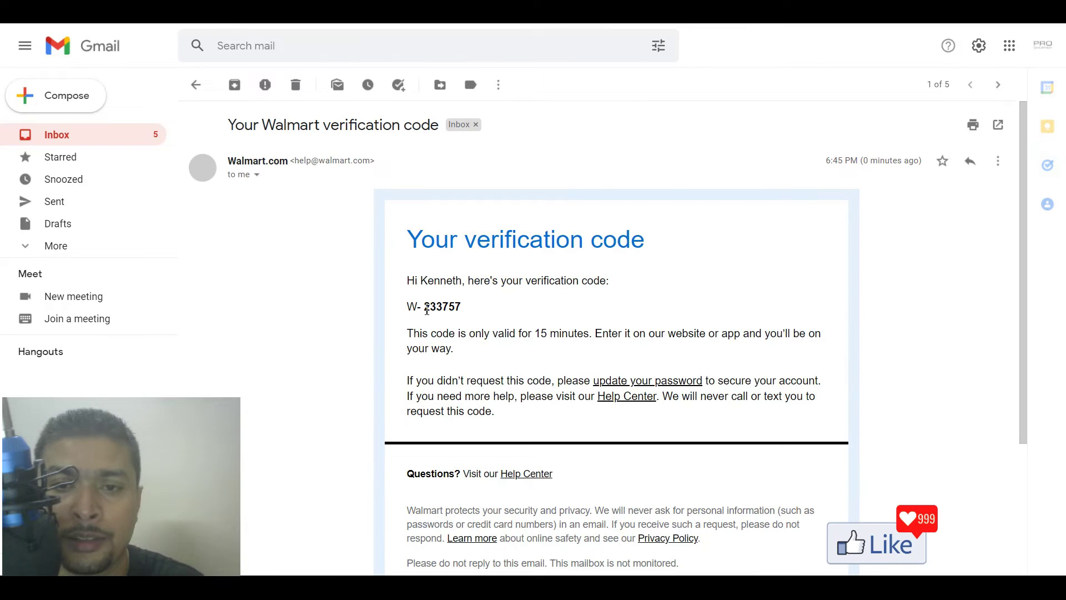
left_click_drag(424, 309, 465, 308)
key("ctrl+c")
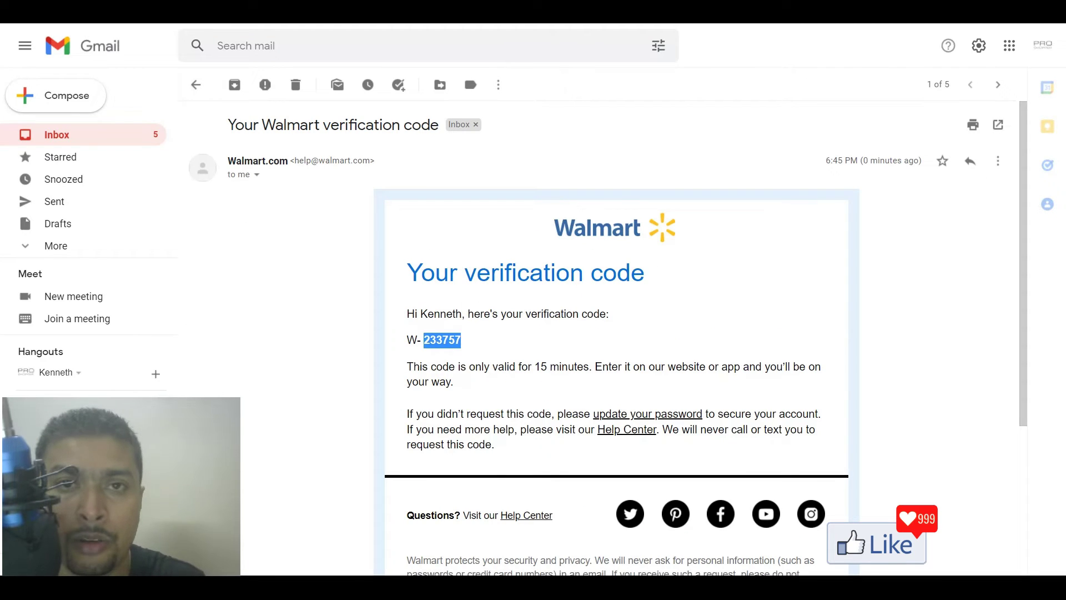
key("alt+Tab")
left_click(497, 313)
key("ctrl+v")
left_click(548, 364)
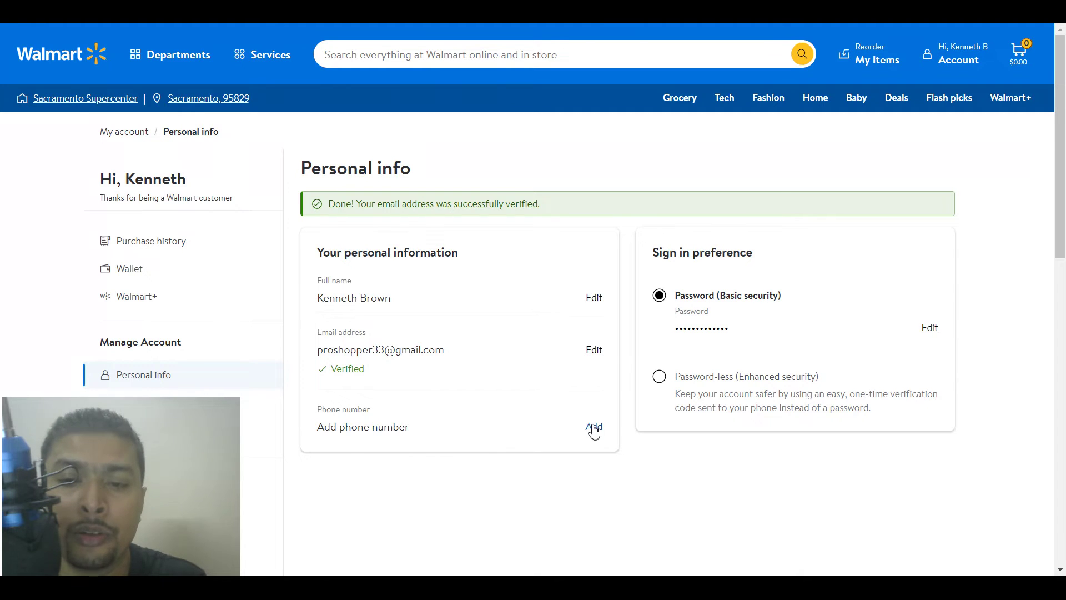
- Choose Add next to Phone number and focus the phone number field
left_click(592, 427)
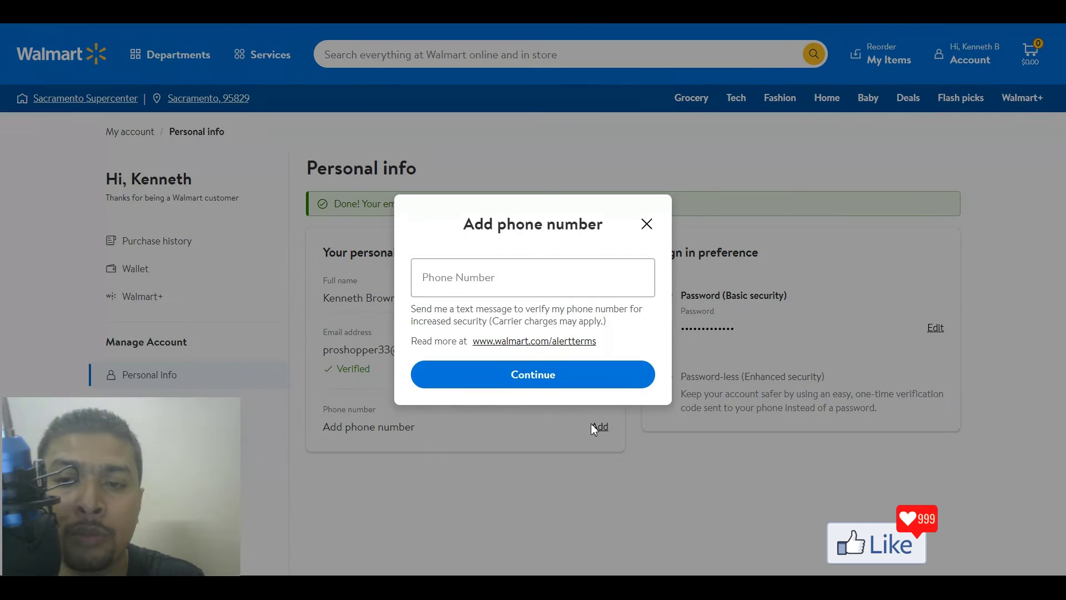
left_click(499, 257)
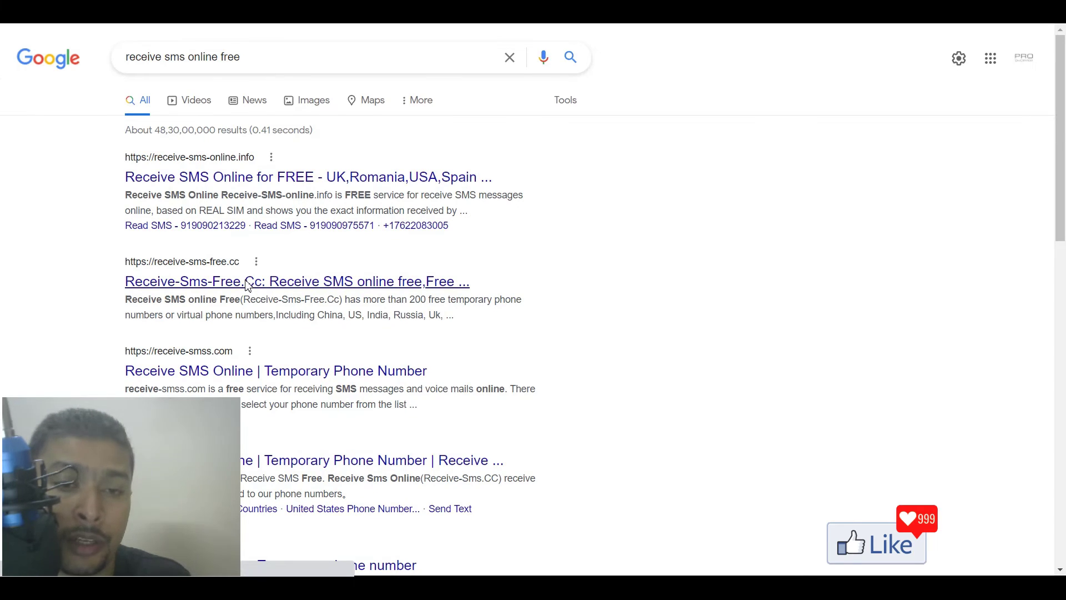
- On Receive-Sms-Free.cc, pick the first United States number and copy it
left_click(249, 287)
scroll(503, 273, "down", 5)
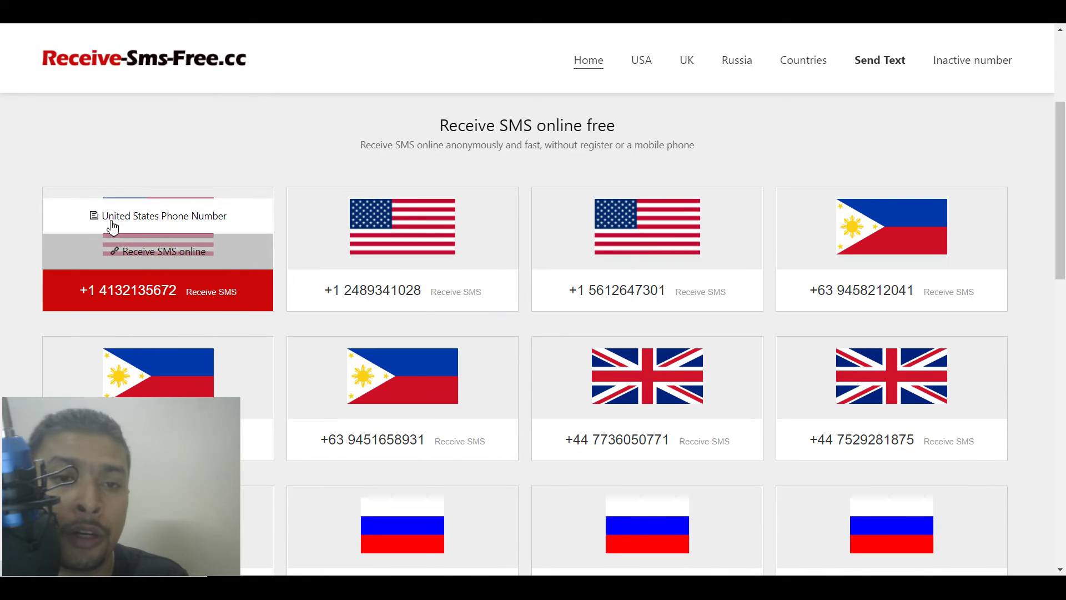
left_click(113, 227)
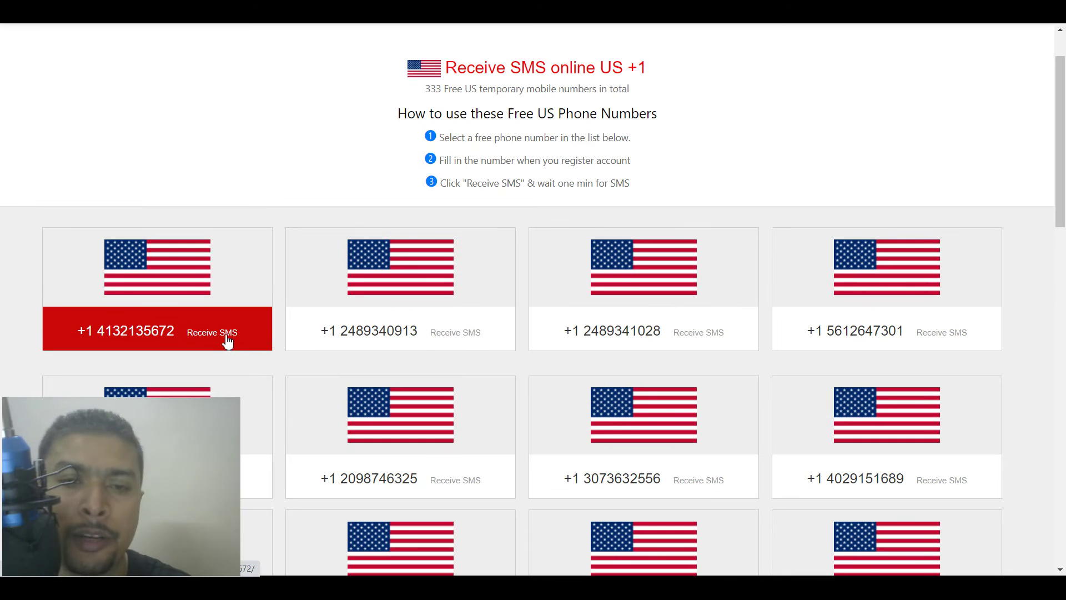
left_click(218, 333)
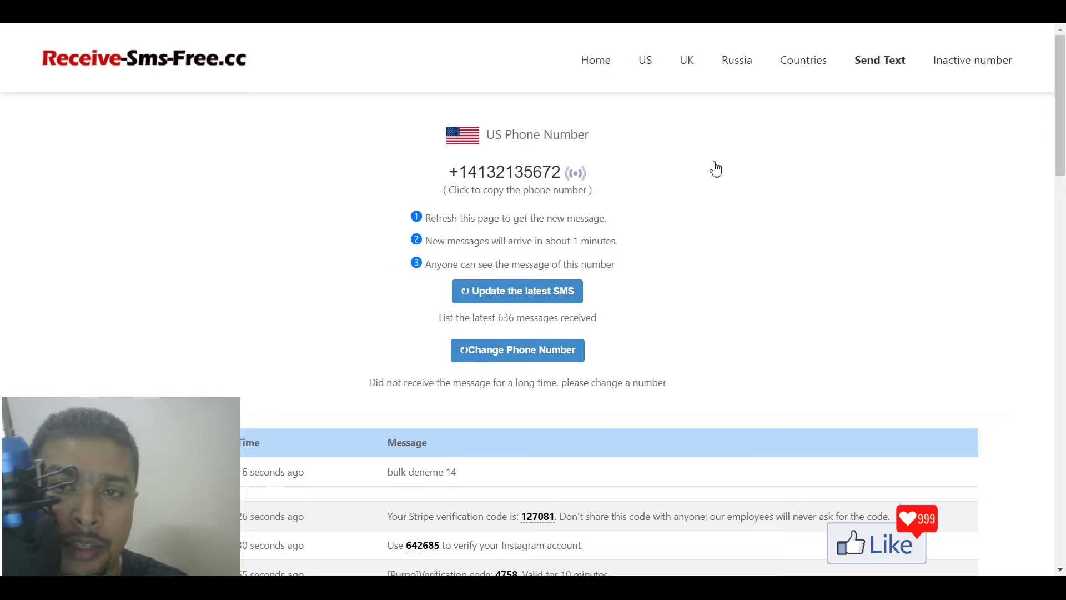
left_click(522, 173)
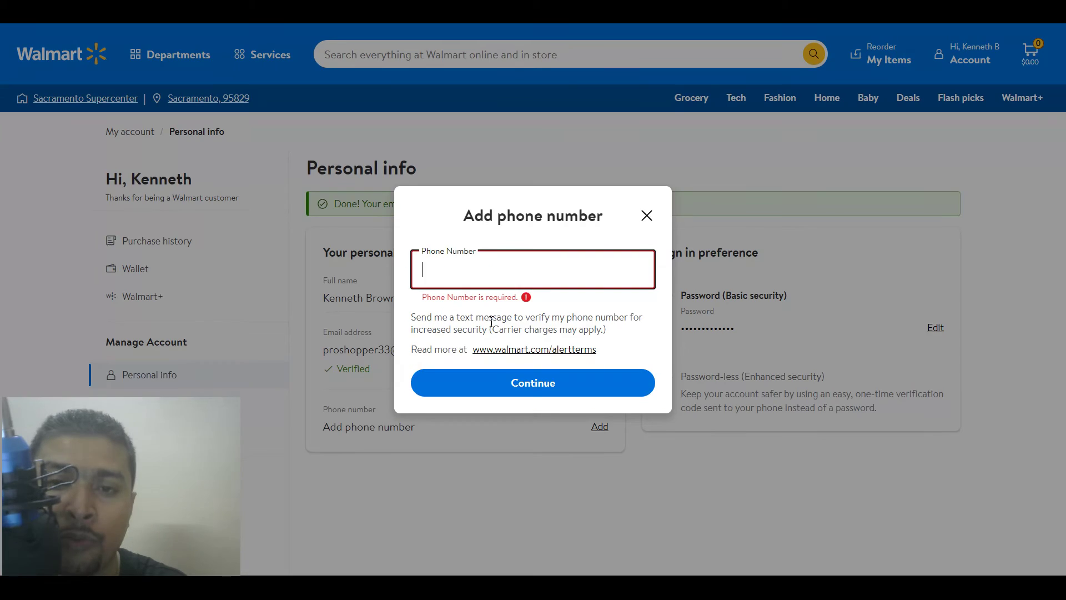
- Paste the copied number into Phone Number, remove the +1 prefix, and submit it
left_click(471, 273)
key("ctrl+v")
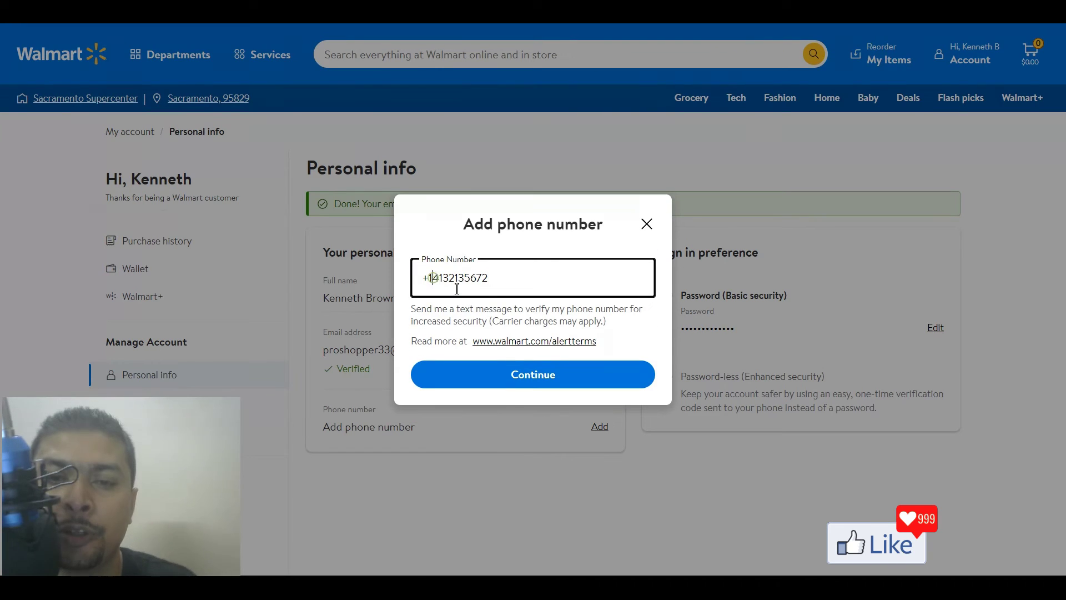
key("Home")
key("Delete")
key("Delete")
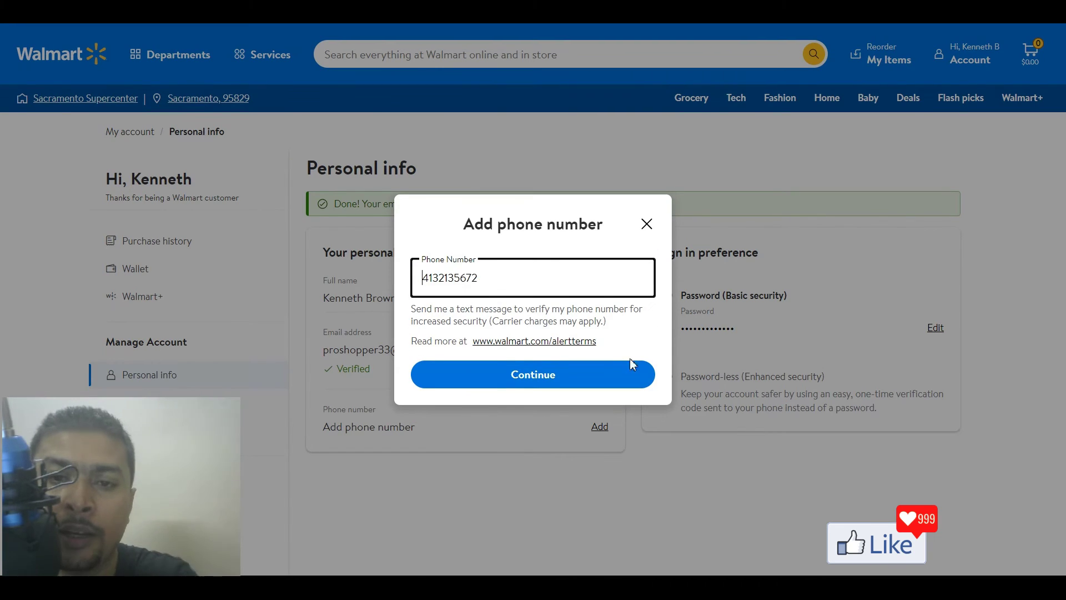
left_click(528, 381)
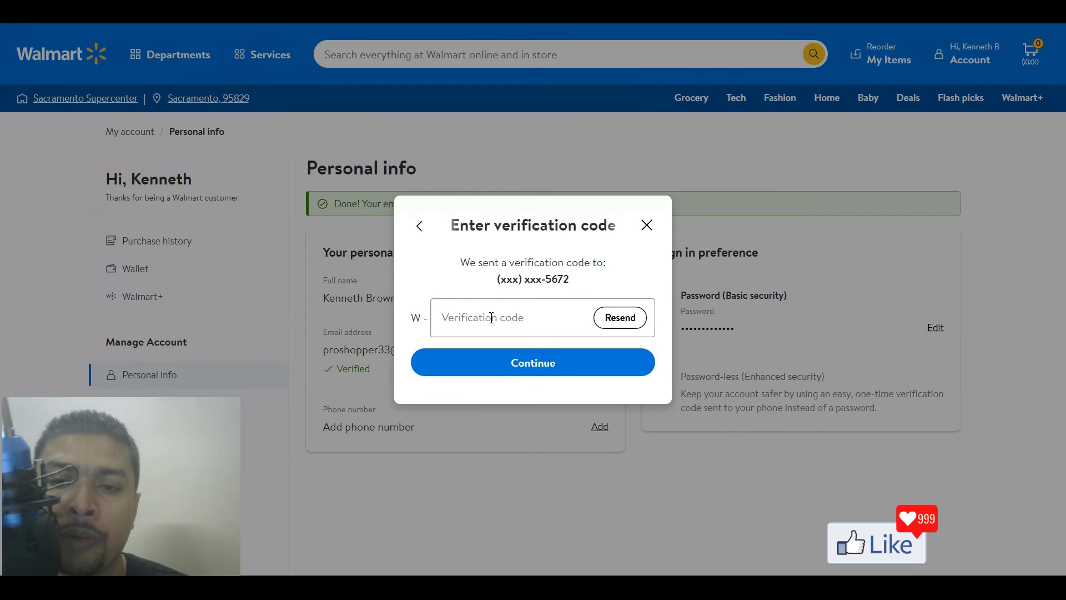
- Enter the Walmart verification code texted to the temporary number and submit it
left_click(490, 316)
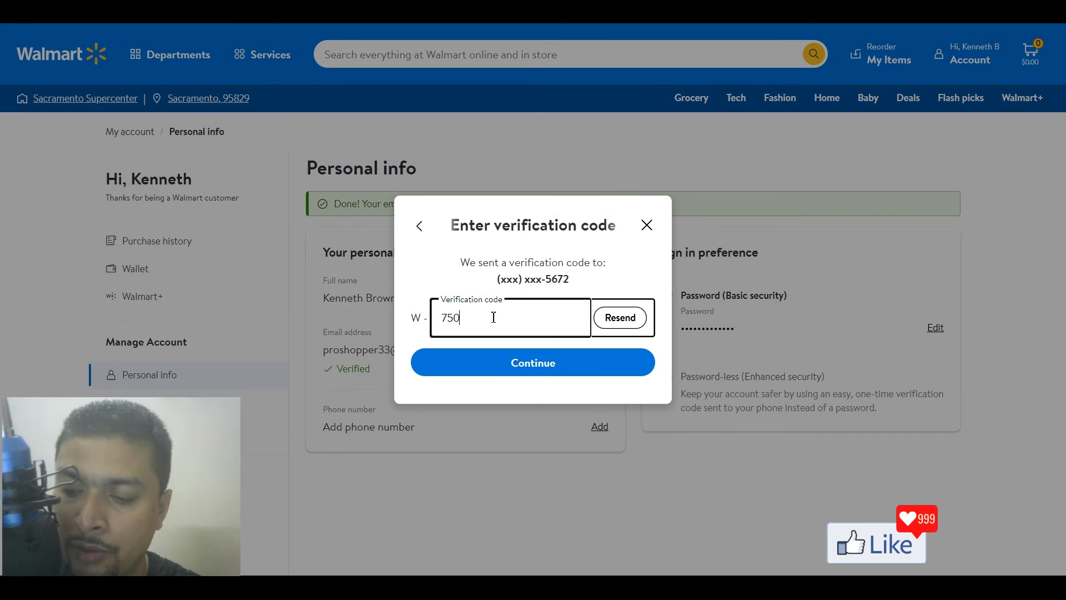
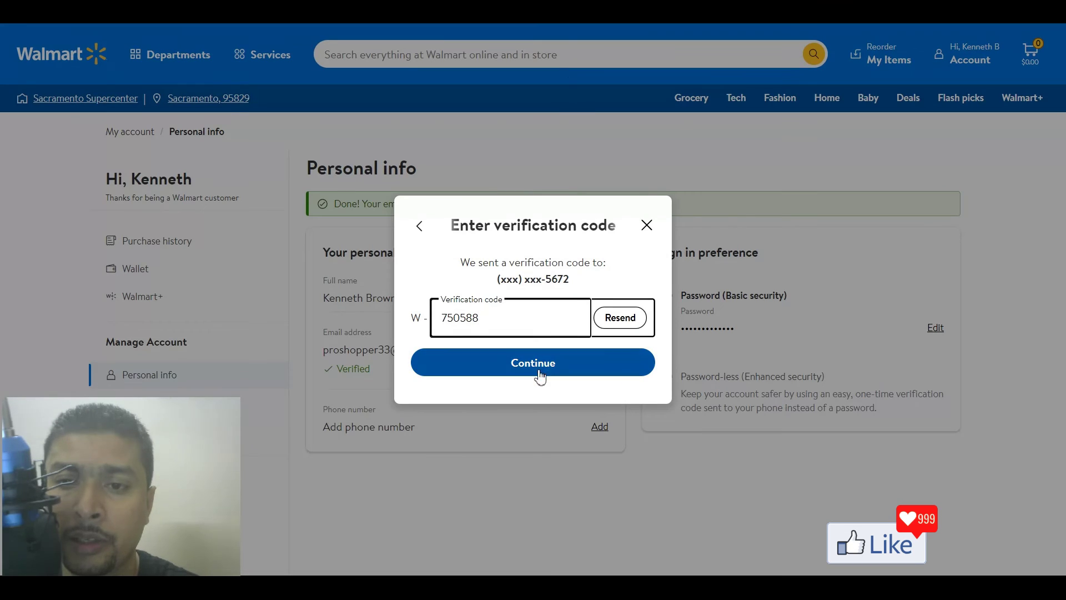
left_click(537, 373)
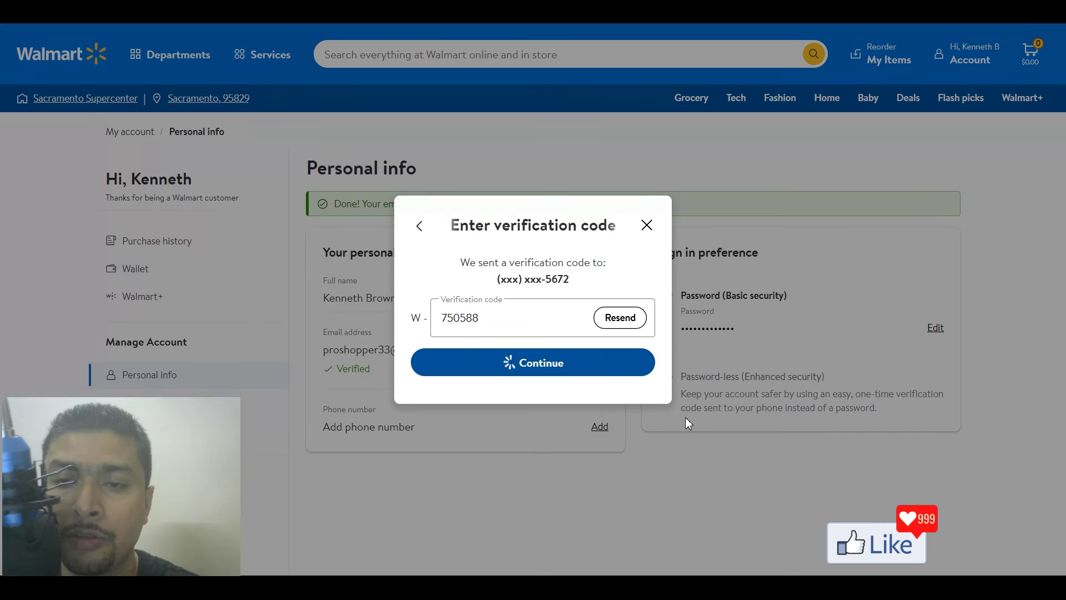